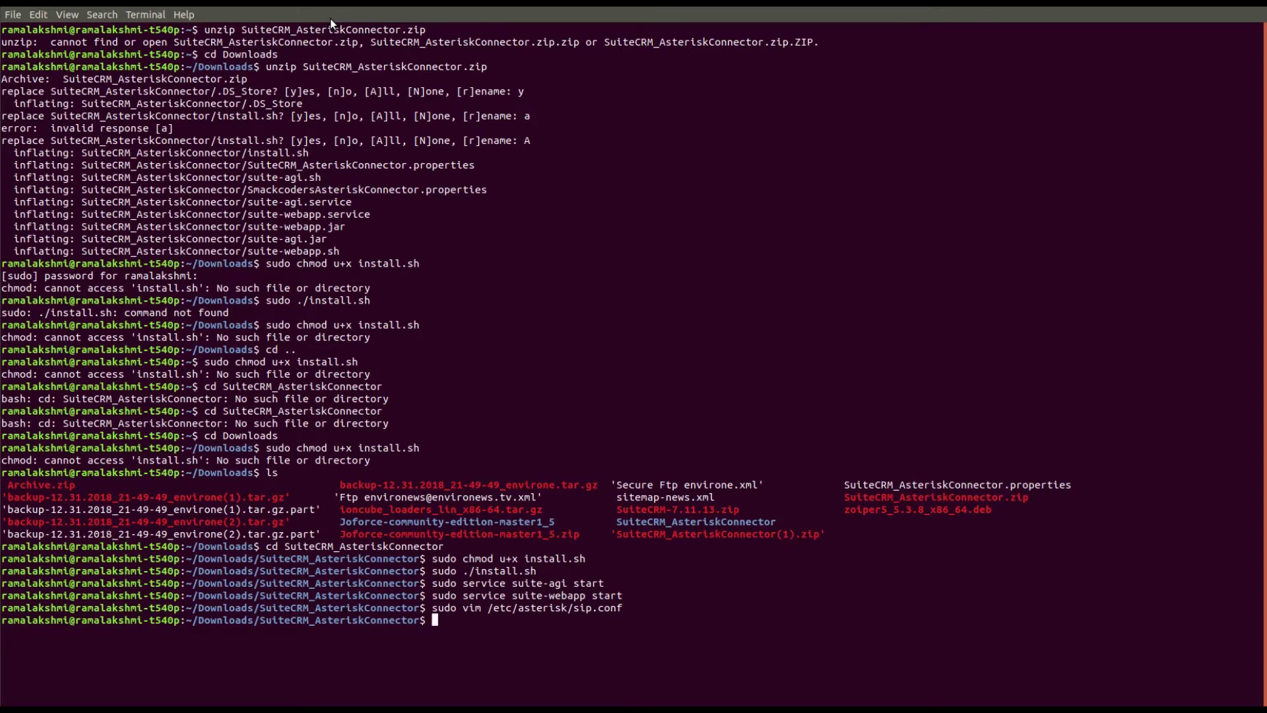
Recall the 'sudo vim /etc/asterisk/sip.conf' command at the shell prompt.
{"action": "key", "text": "Up"}
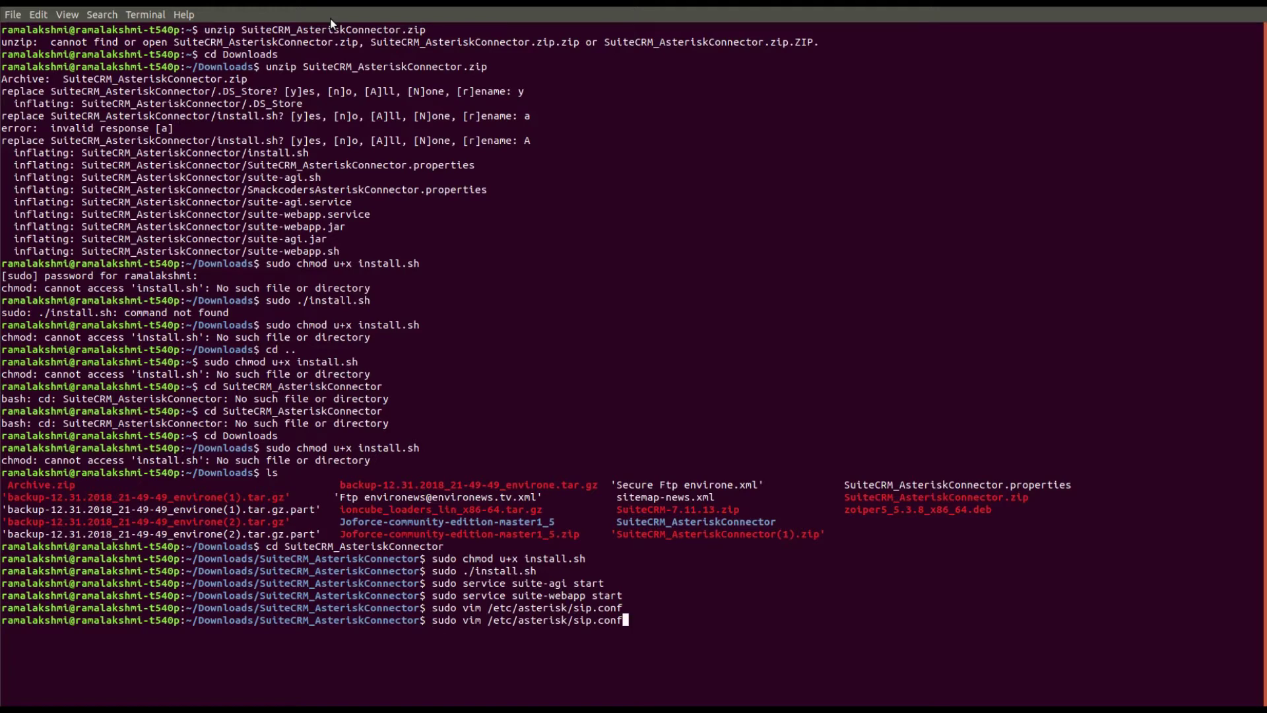
Open /etc/asterisk/sip.conf in vim and jump to the top of the file.
{"action": "key", "text": "Return"}
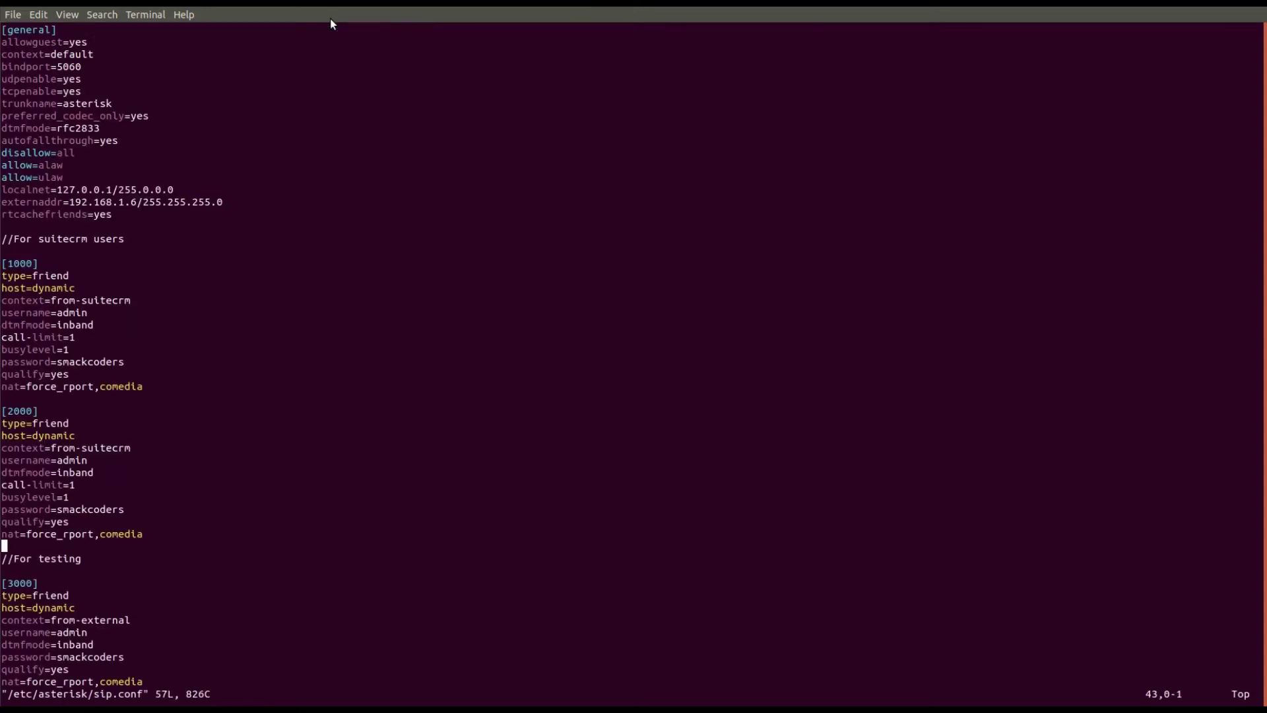
{"action": "key", "text": "g"}
{"action": "key", "text": "g"}
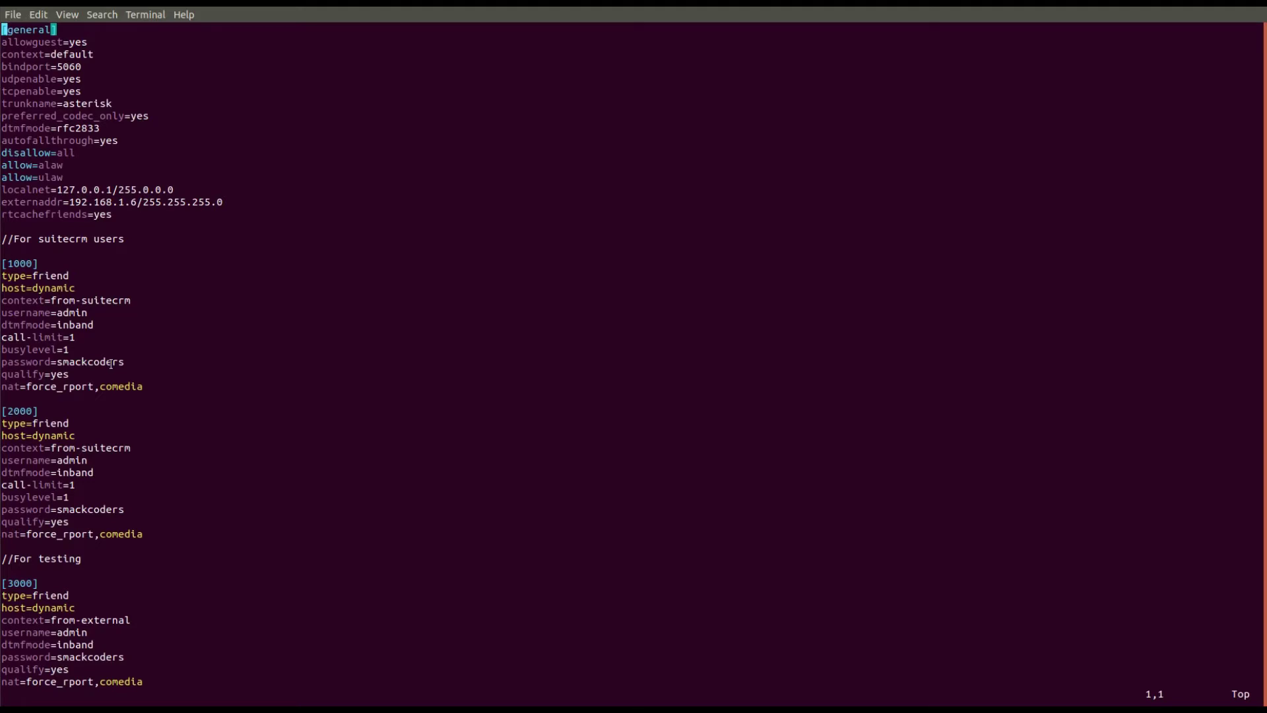
Quit sip.conf and edit the recalled vim command to target extensions.conf instead of sip.conf.
{"action": "type", "text": ":q"}
{"action": "key", "text": "Return"}
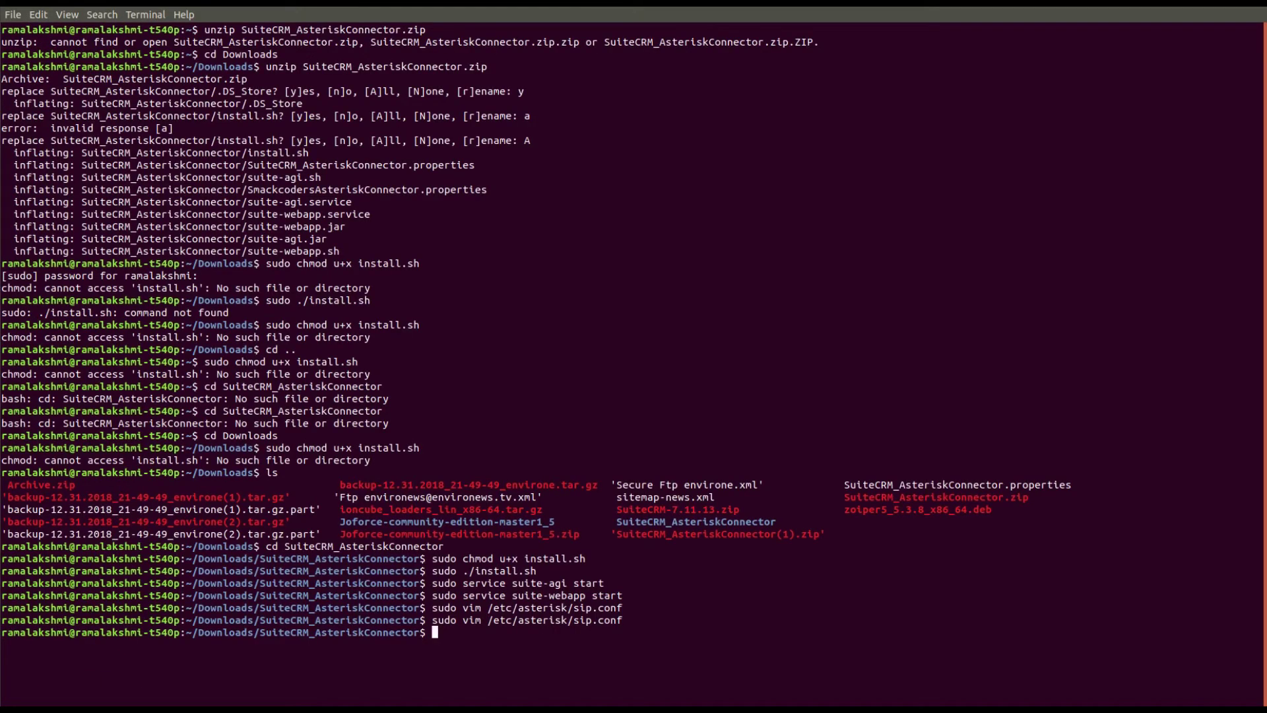
{"action": "type", "text": "sudo"}
{"action": "key", "text": "Up"}
{"action": "key", "text": "Left"}
{"action": "key", "text": "Left"}
{"action": "key", "text": "Left"}
{"action": "key", "text": "Left"}
{"action": "key", "text": "Left"}
{"action": "key", "text": "Left"}
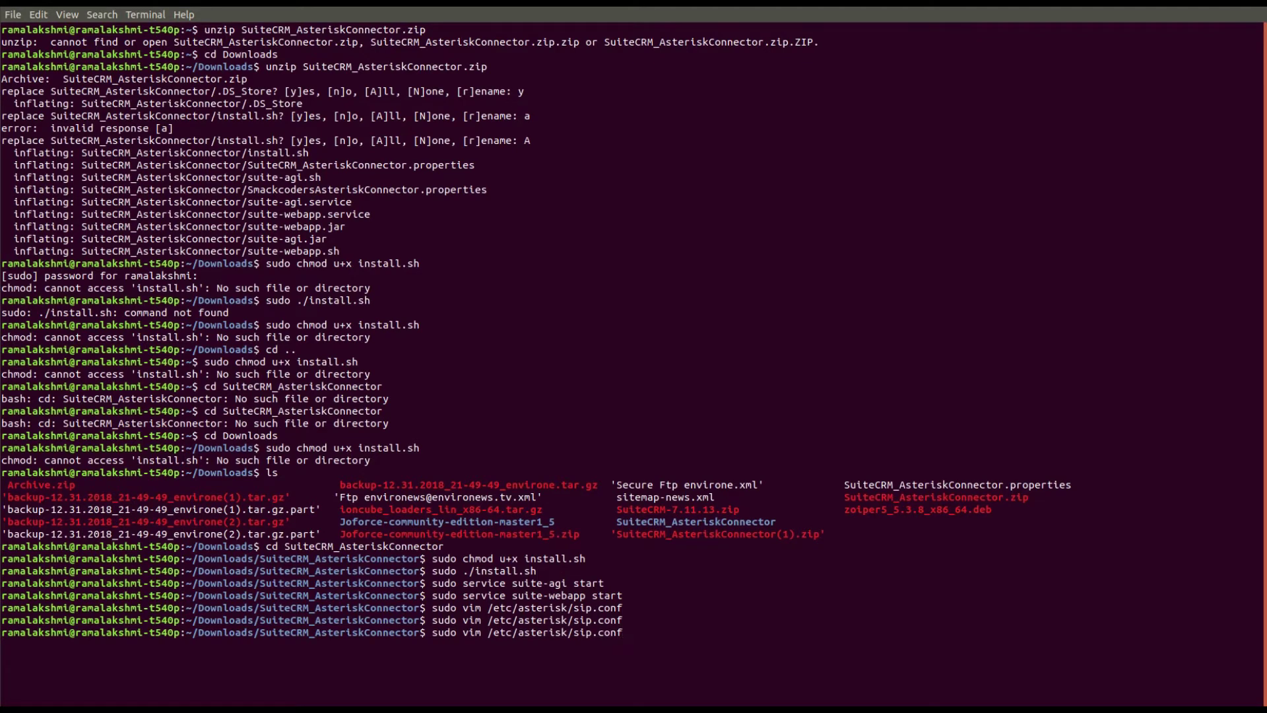
{"action": "key", "text": "BackSpace"}
{"action": "key", "text": "BackSpace"}
{"action": "key", "text": "Delete"}
{"action": "type", "text": "extensions"}
Open /etc/asterisk/extensions.conf, review the from-suitecrm and from-external contexts, and quit.
{"action": "key", "text": "Return"}
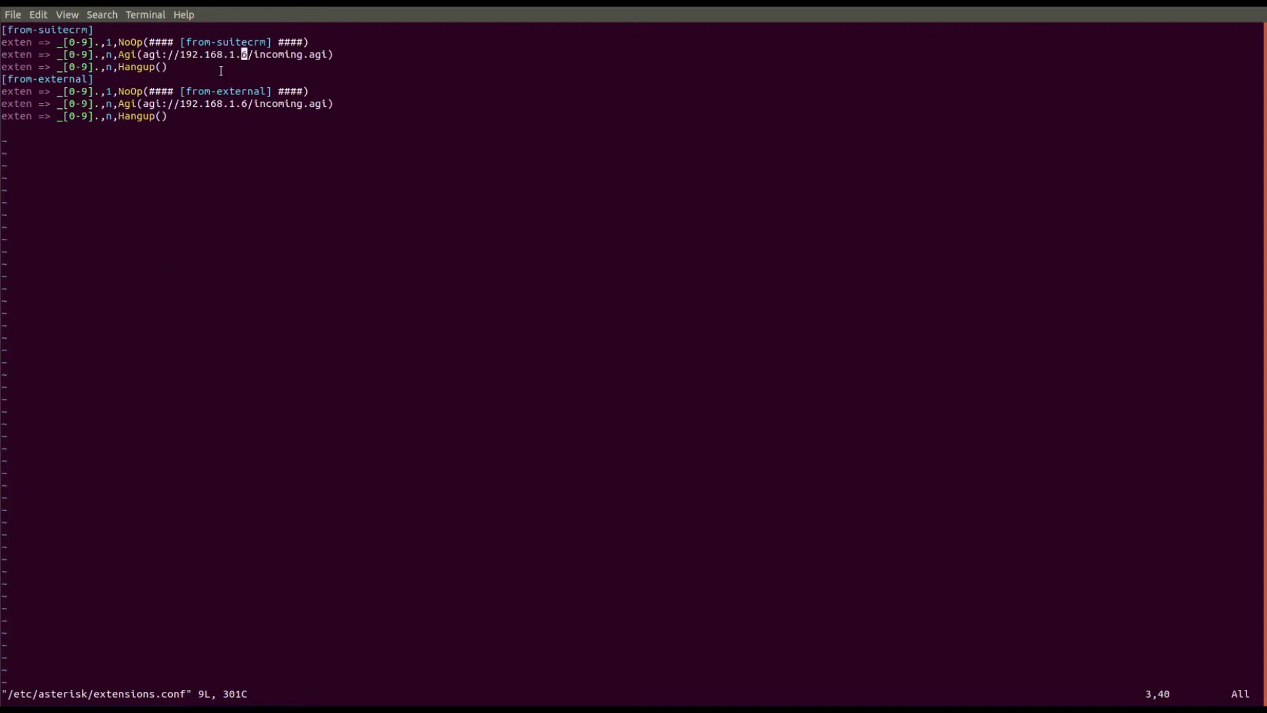
{"action": "type", "text": ":q"}
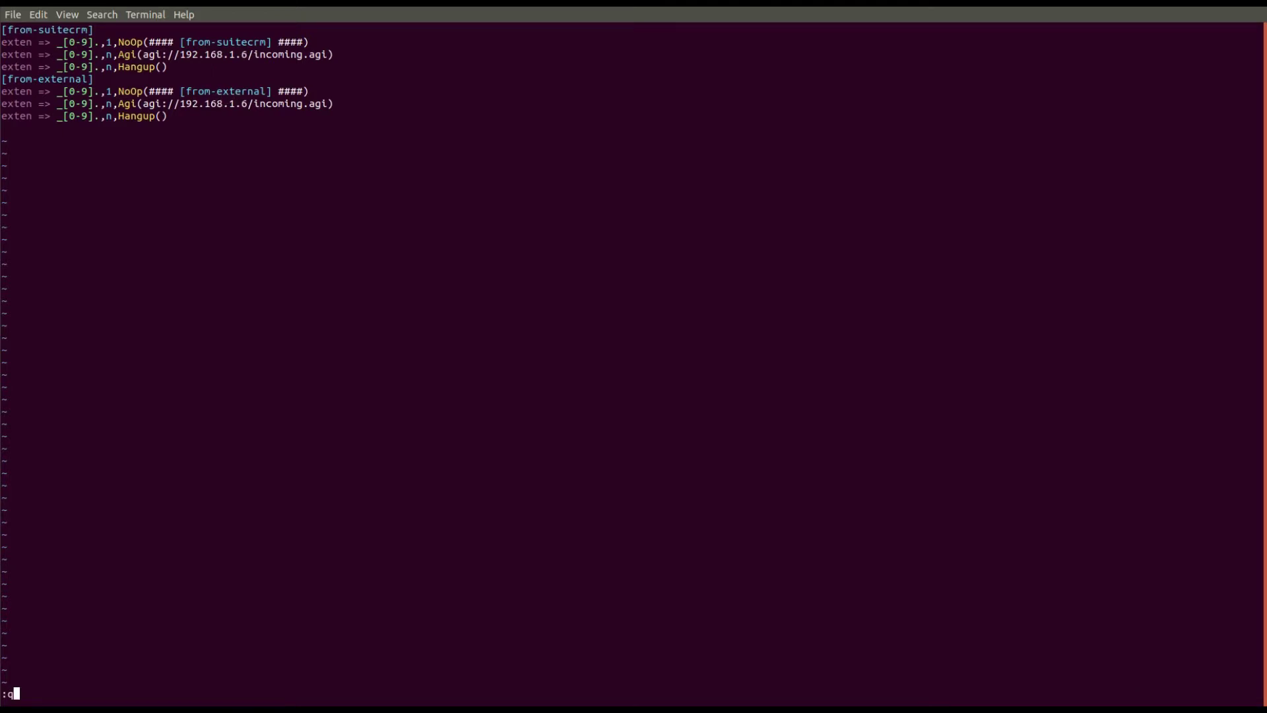
{"action": "key", "text": "Return"}
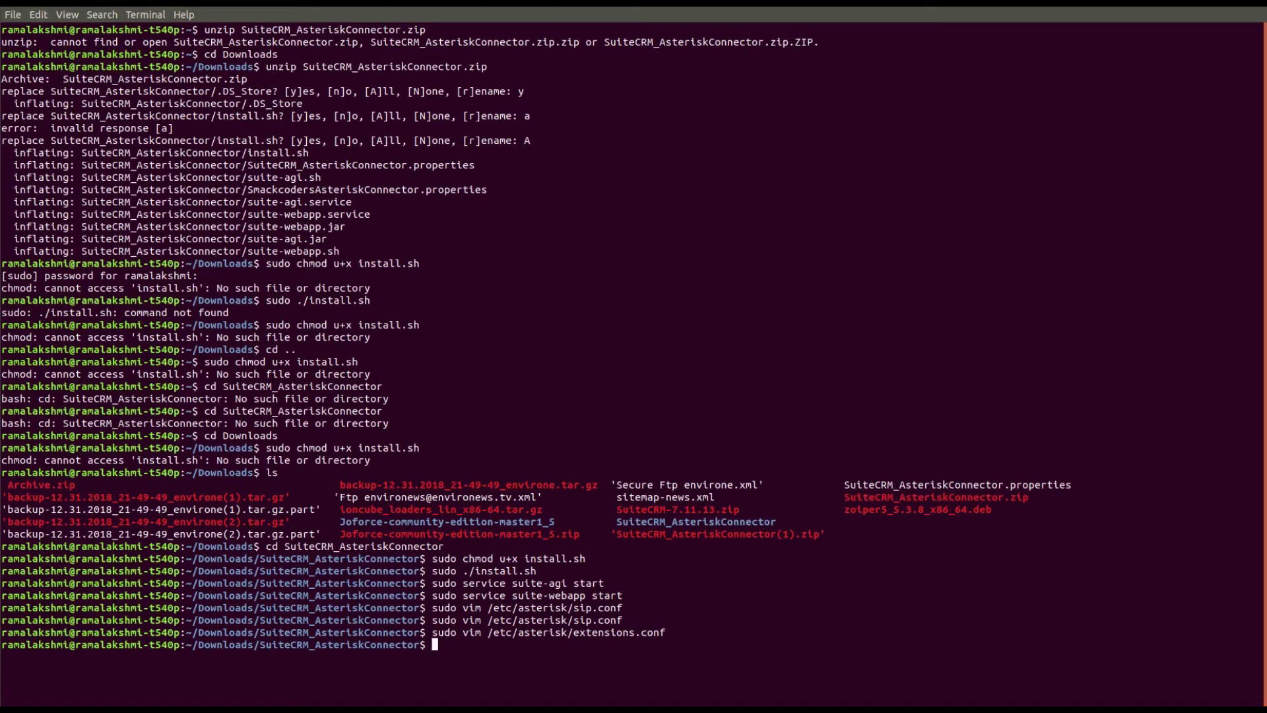
Open /etc/asterisk/cdr_manager.conf in vim to check enabled = no under [general].
{"action": "type", "text": "sudo vim /etc/asterisk/"}
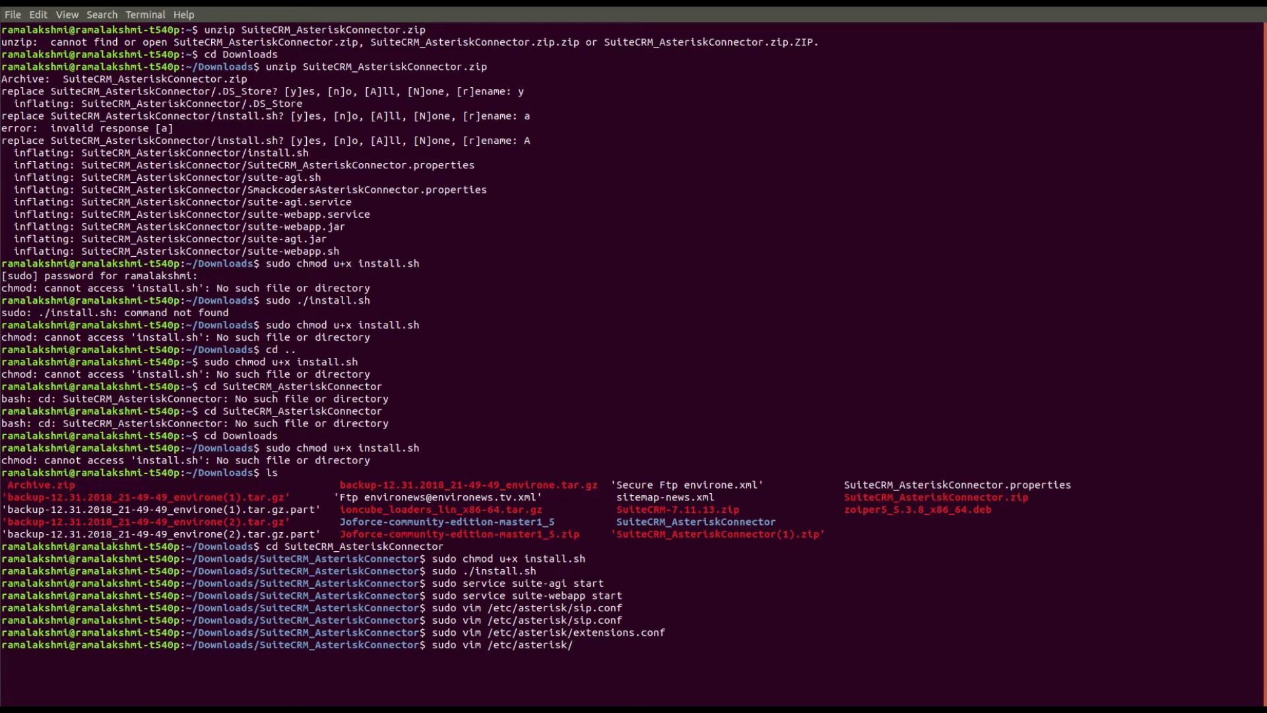
{"action": "type", "text": "cdr_manager.conf"}
{"action": "key", "text": "Return"}
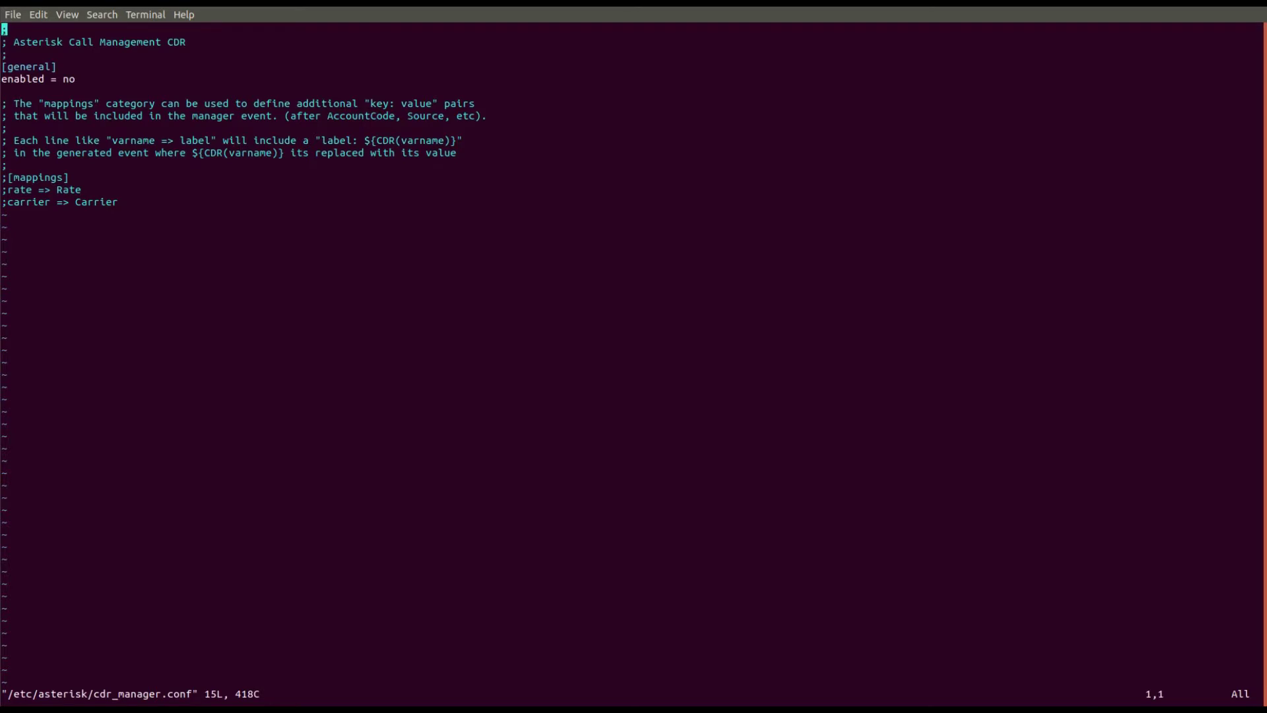
Close cdr_manager.conf, open /etc/asterisk/http.conf in vim, and jump to its end.
{"action": "type", "text": ":q"}
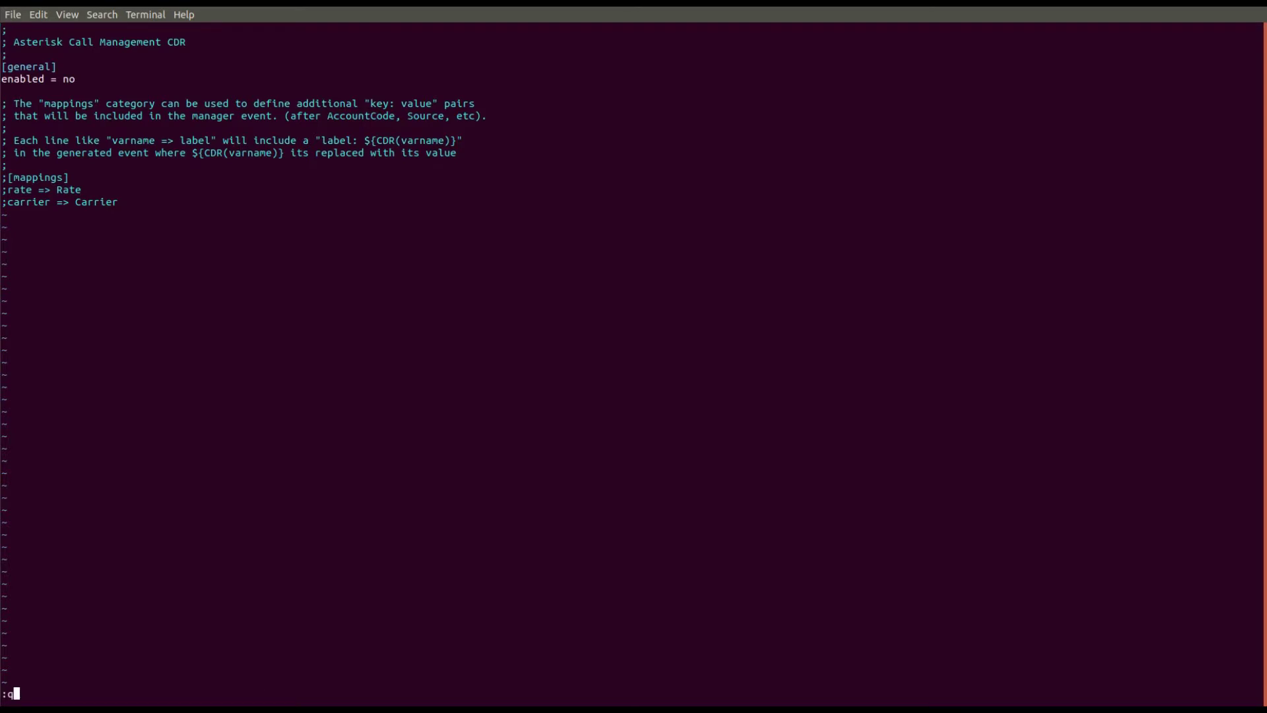
{"action": "key", "text": "Return"}
{"action": "type", "text": "sudo "}
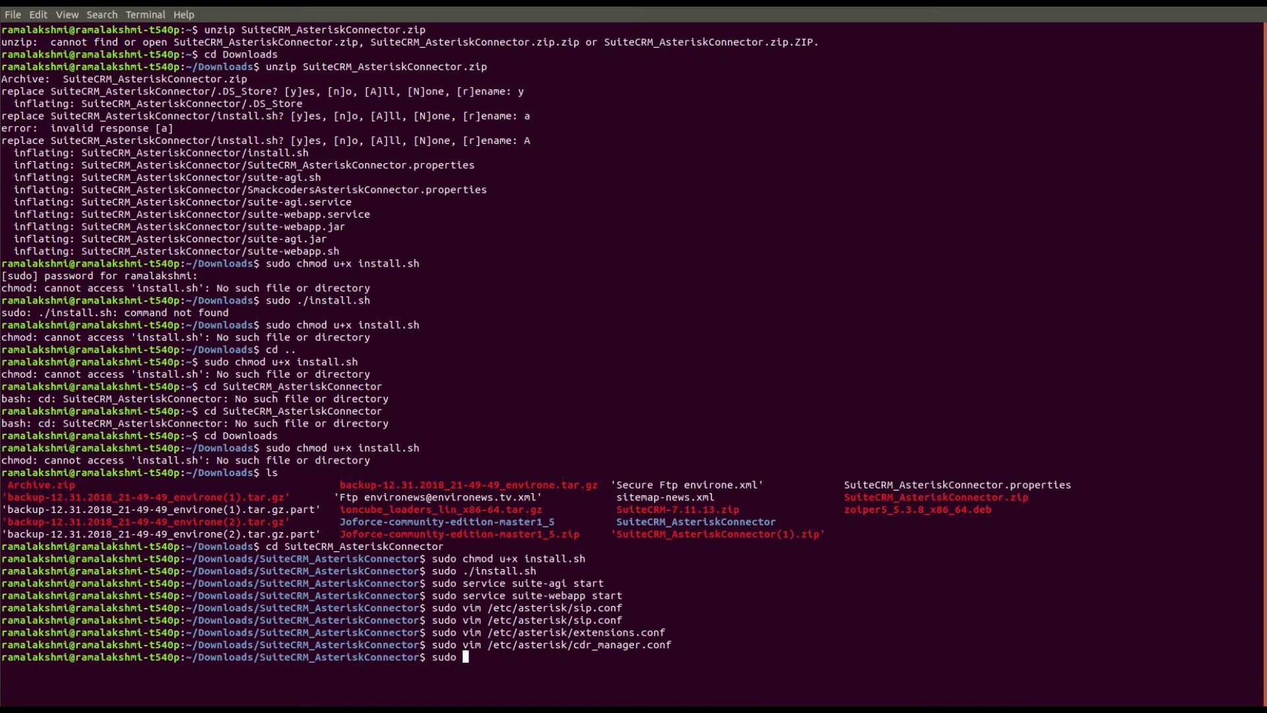
{"action": "type", "text": "vim /etc/asterisk/http.conf"}
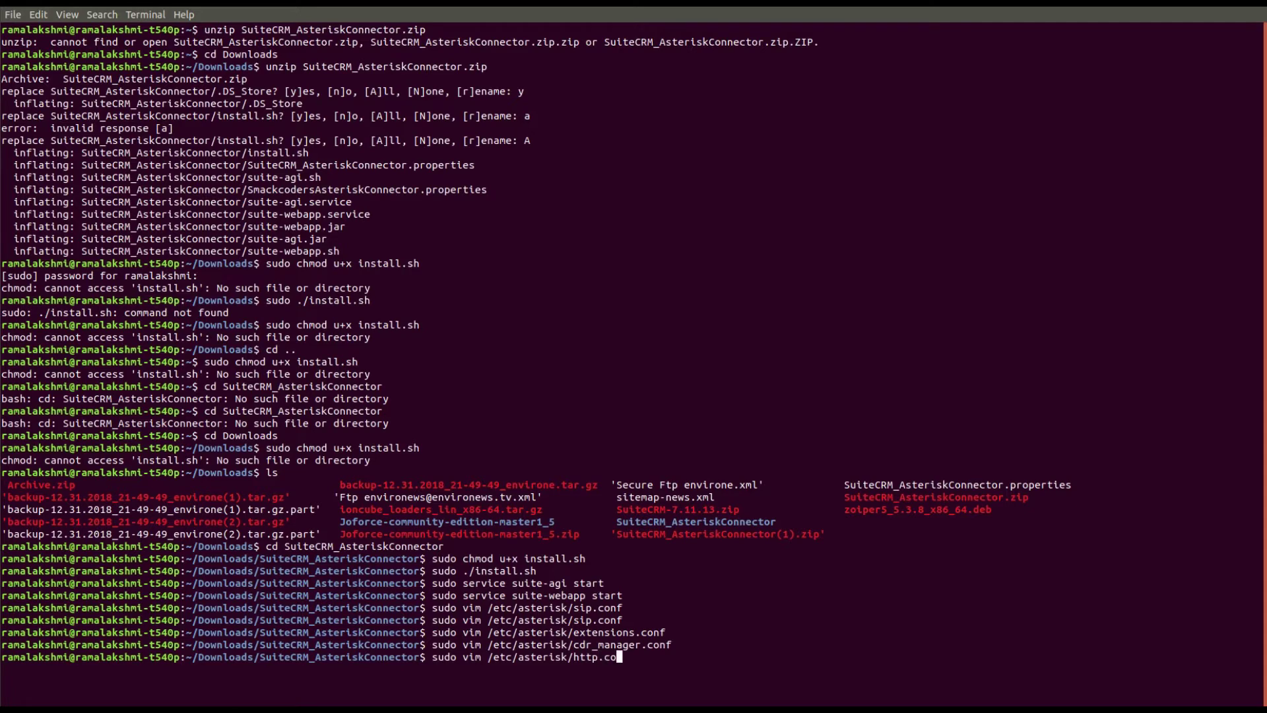
{"action": "key", "text": "Return"}
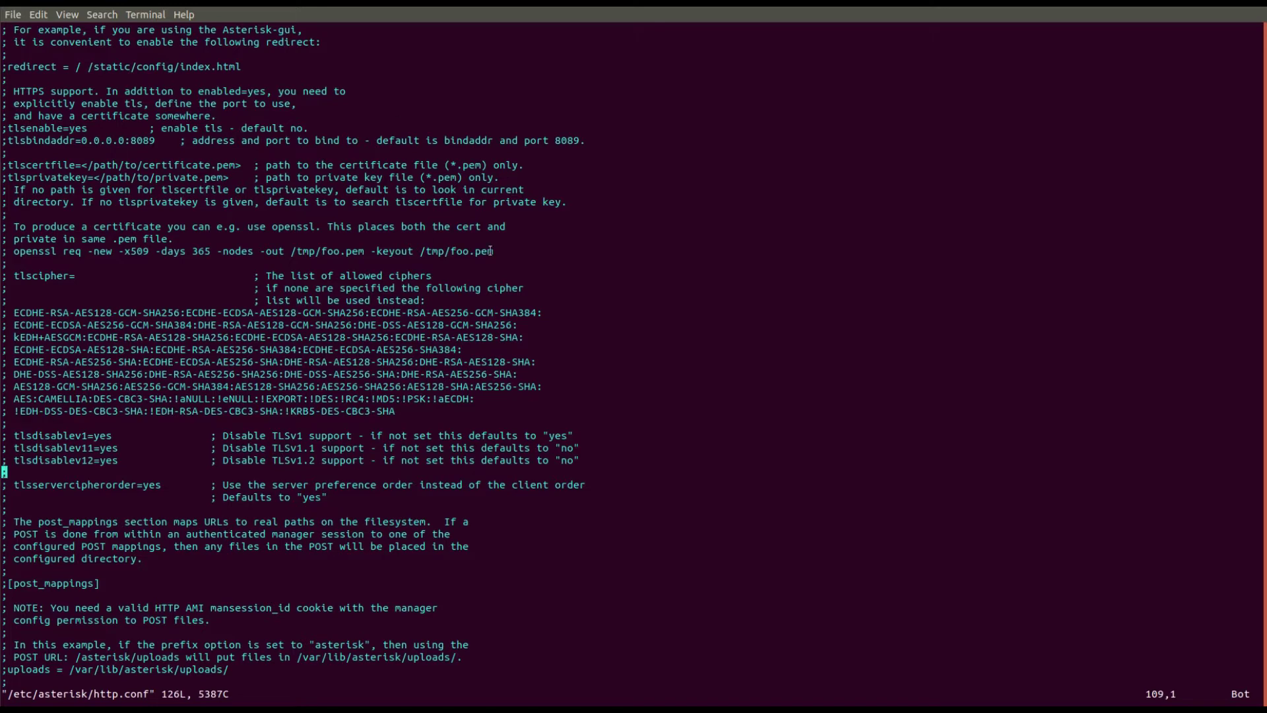
{"action": "type", "text": "G"}
{"action": "type", "text": ":q"}
Close http.conf, then open /etc/asterisk/manager.conf in vim, review it, and quit.
{"action": "key", "text": "Return"}
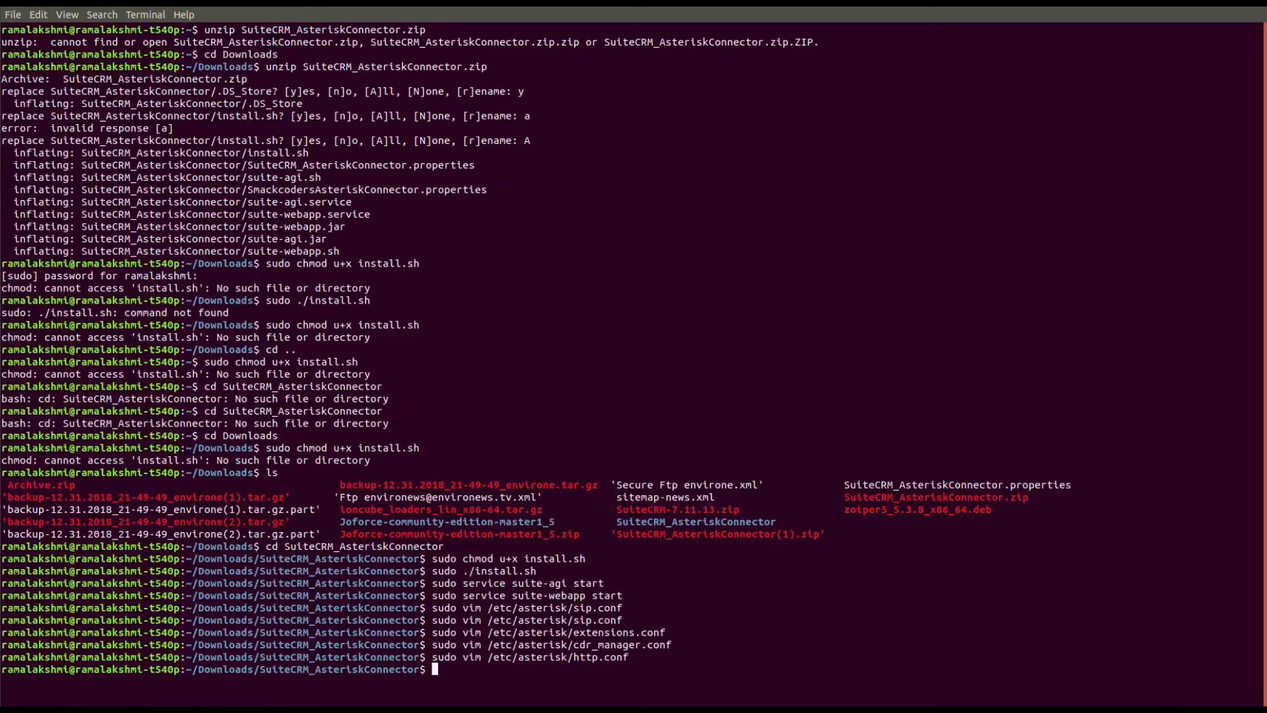
{"action": "type", "text": "sudo vim /etc/asterisk/mana"}
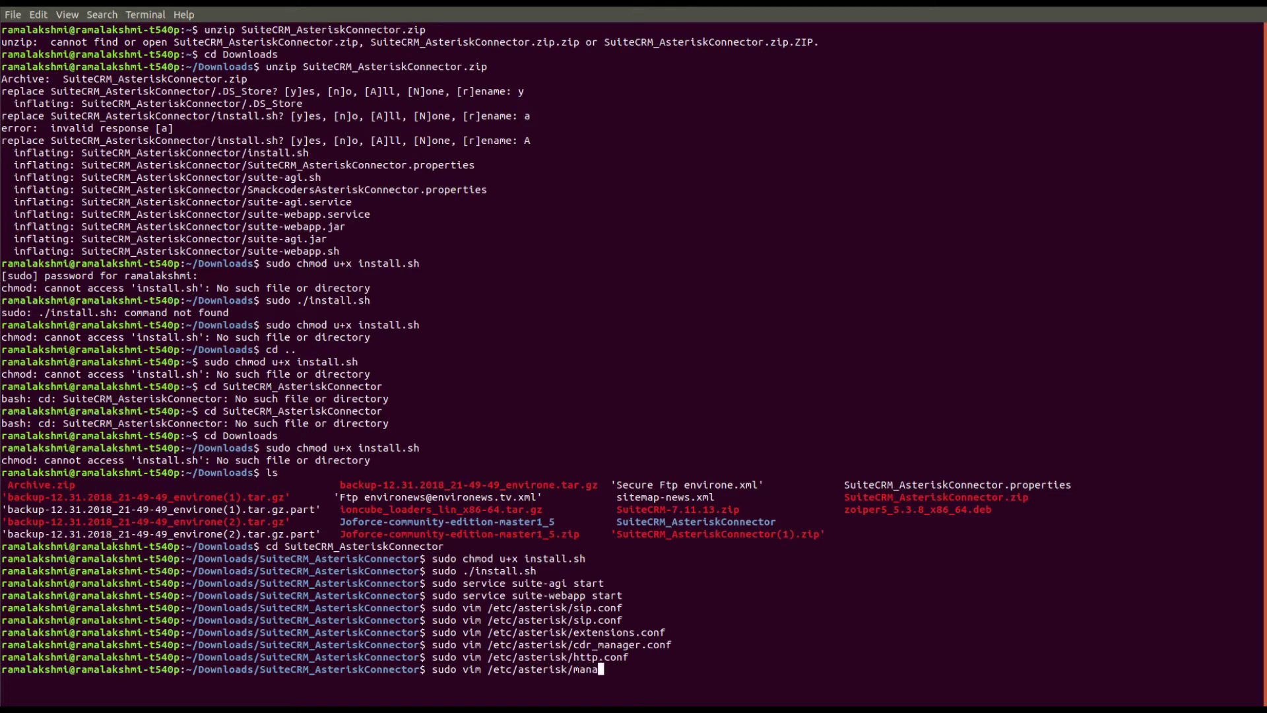
{"action": "type", "text": "ger.conf"}
{"action": "key", "text": "Return"}
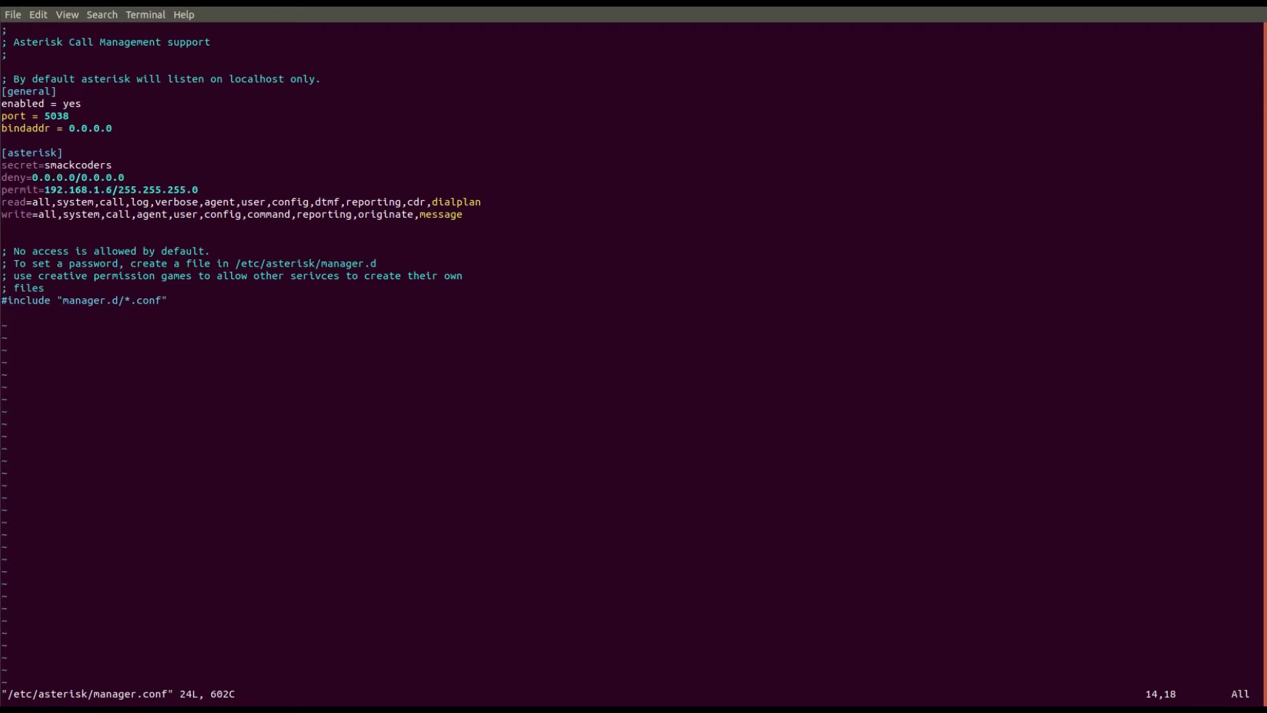
{"action": "type", "text": ":q"}
{"action": "key", "text": "Return"}
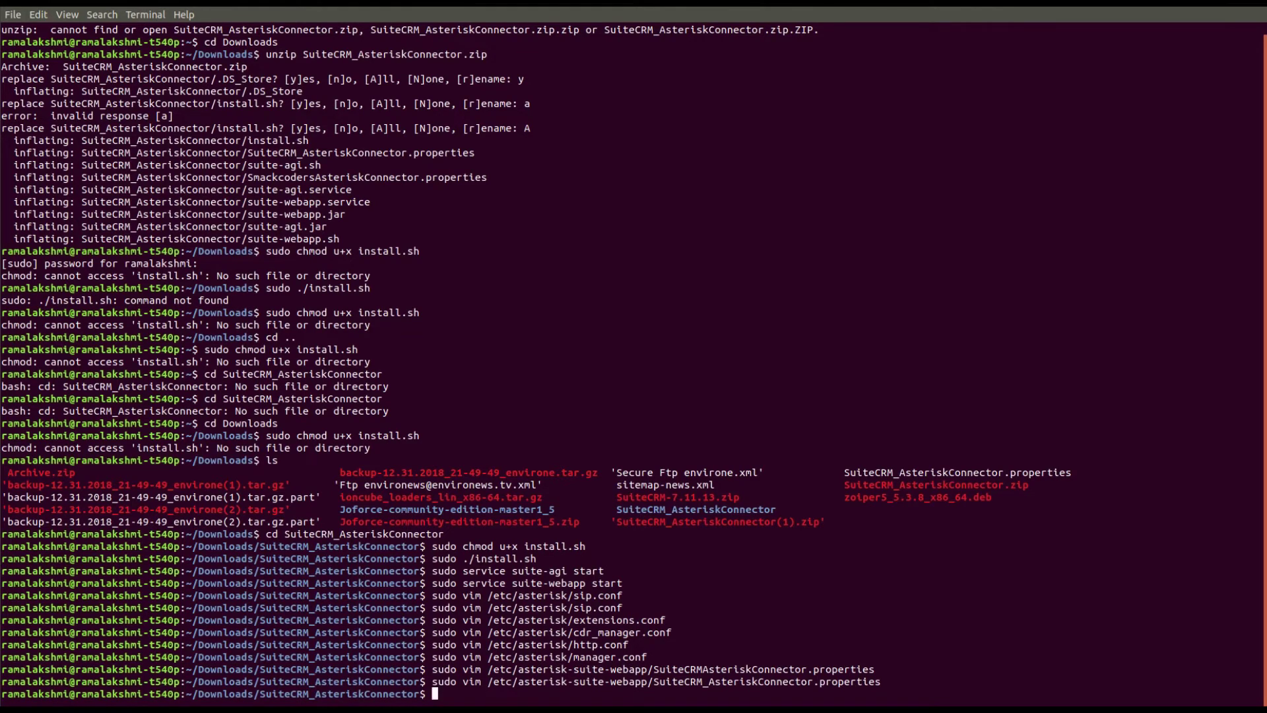
Reopen SuiteCRM_AsteriskConnector.properties in vim from the command history.
{"action": "key", "text": "Up"}
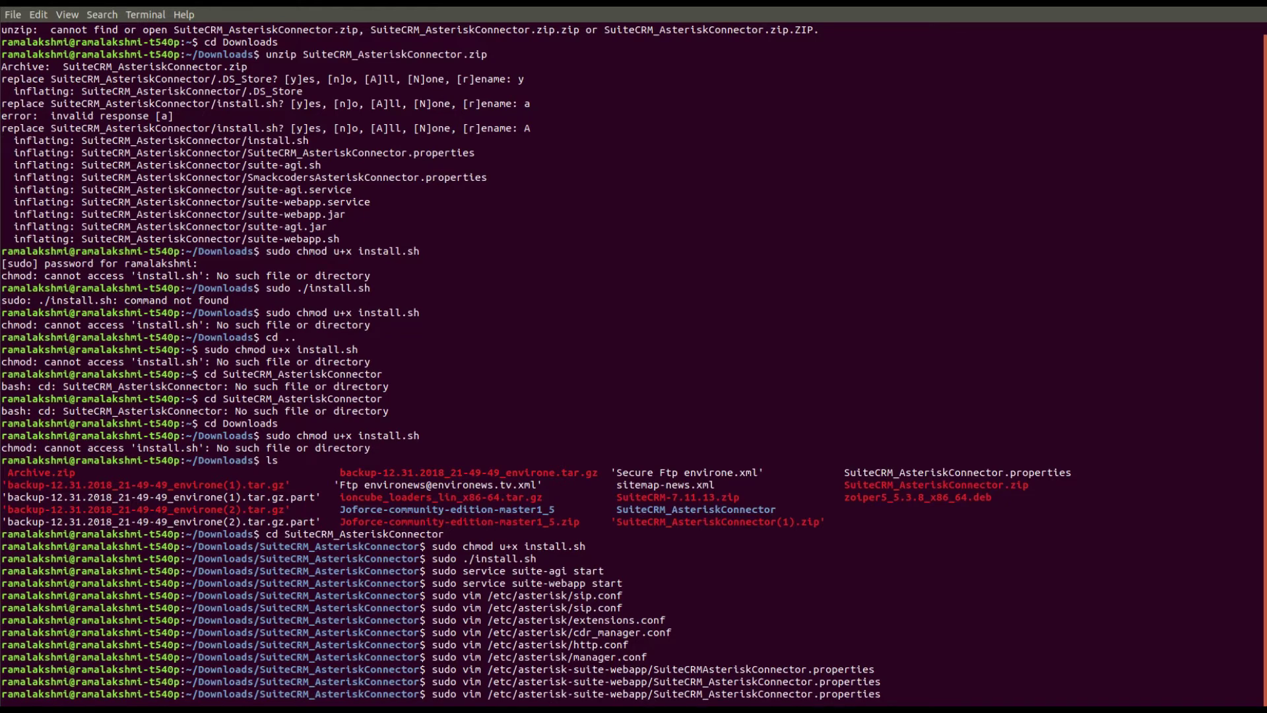
{"action": "key", "text": "Return"}
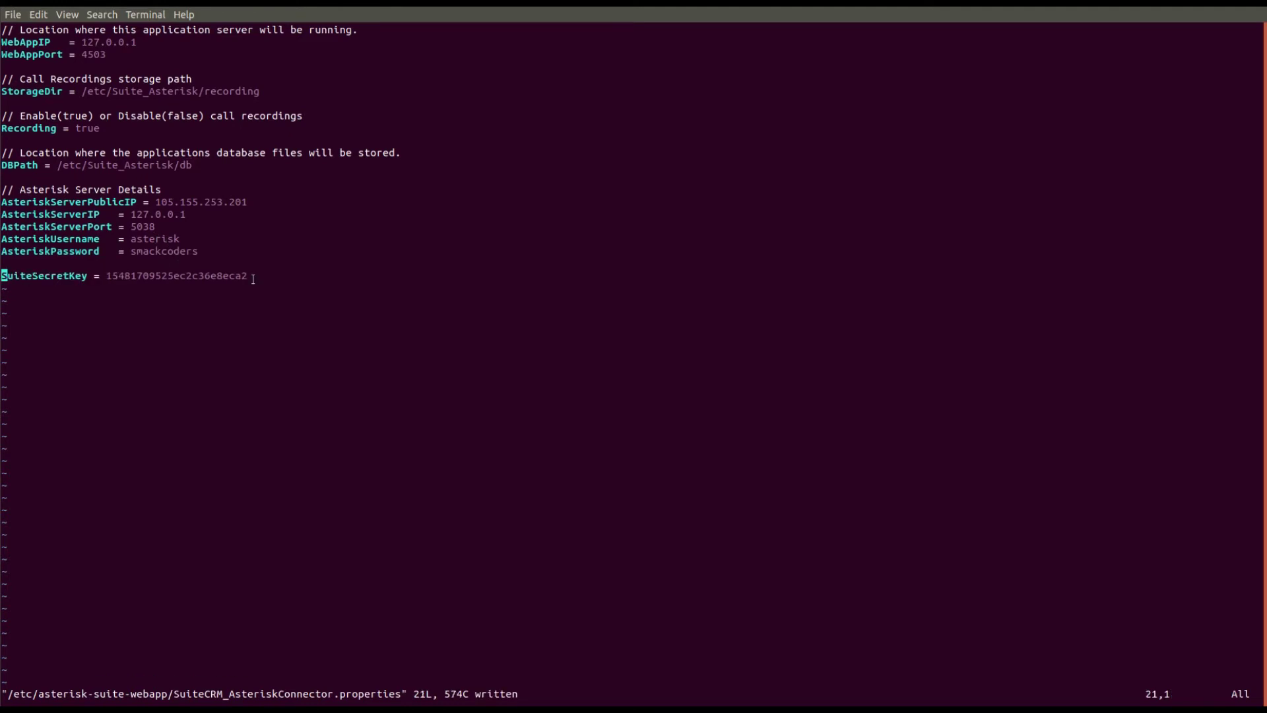
Save the properties file with :wq, then go to SuiteCRM Admin's PBX Suite Configuration Settings.
{"action": "type", "text": ":wq"}
{"action": "key", "text": "Return"}
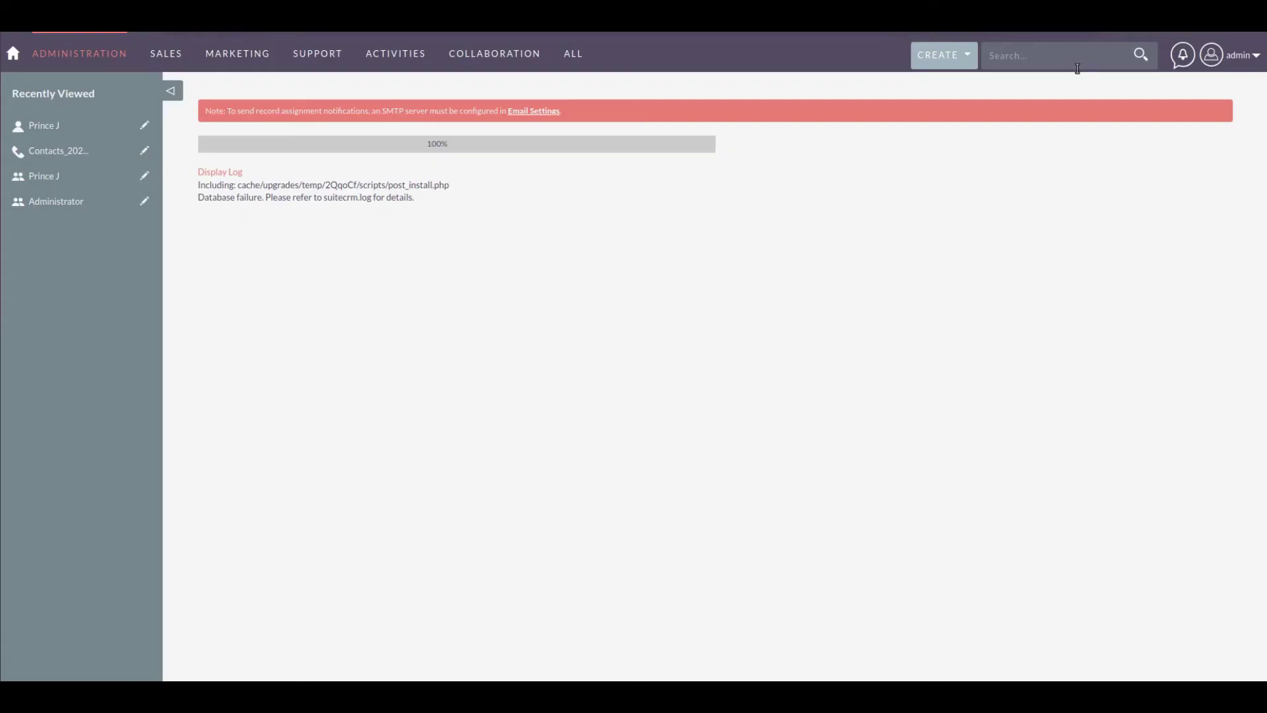
{"action": "left_click", "coordinate": [1212, 55]}
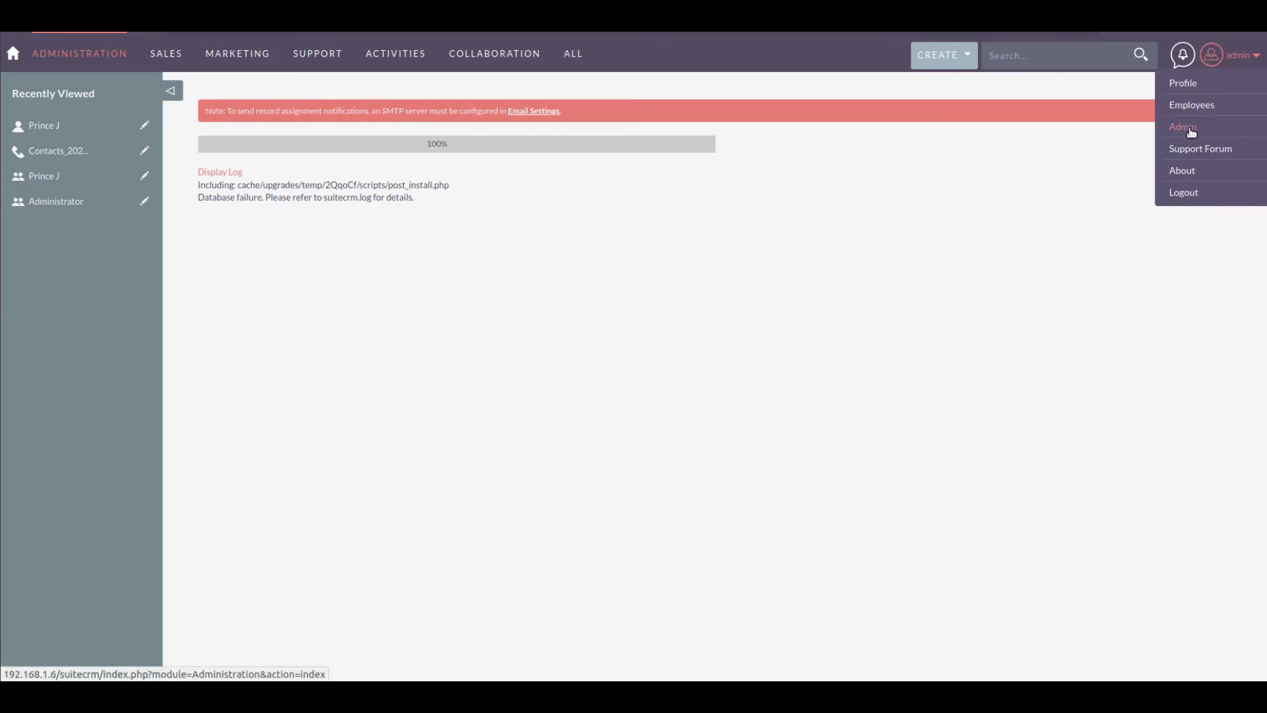
{"action": "left_click", "coordinate": [1192, 131]}
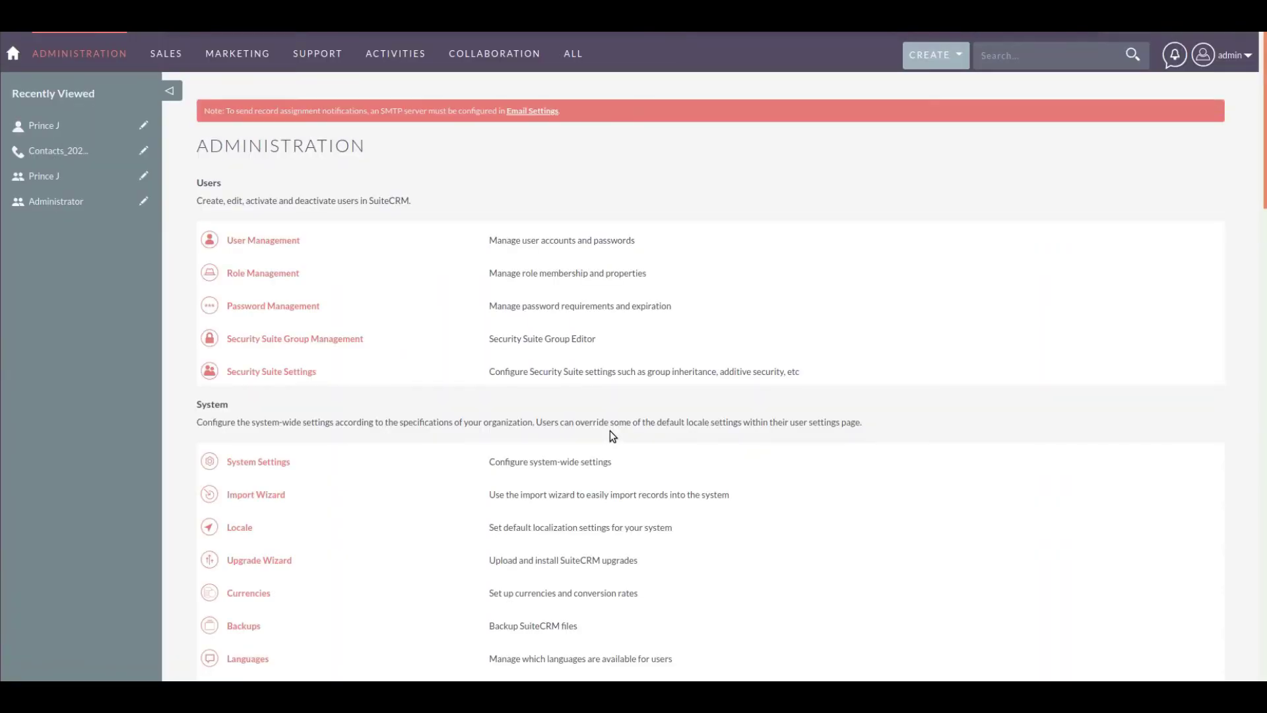
{"action": "scroll", "coordinate": [613, 436], "scroll_direction": "down", "scroll_amount": 20}
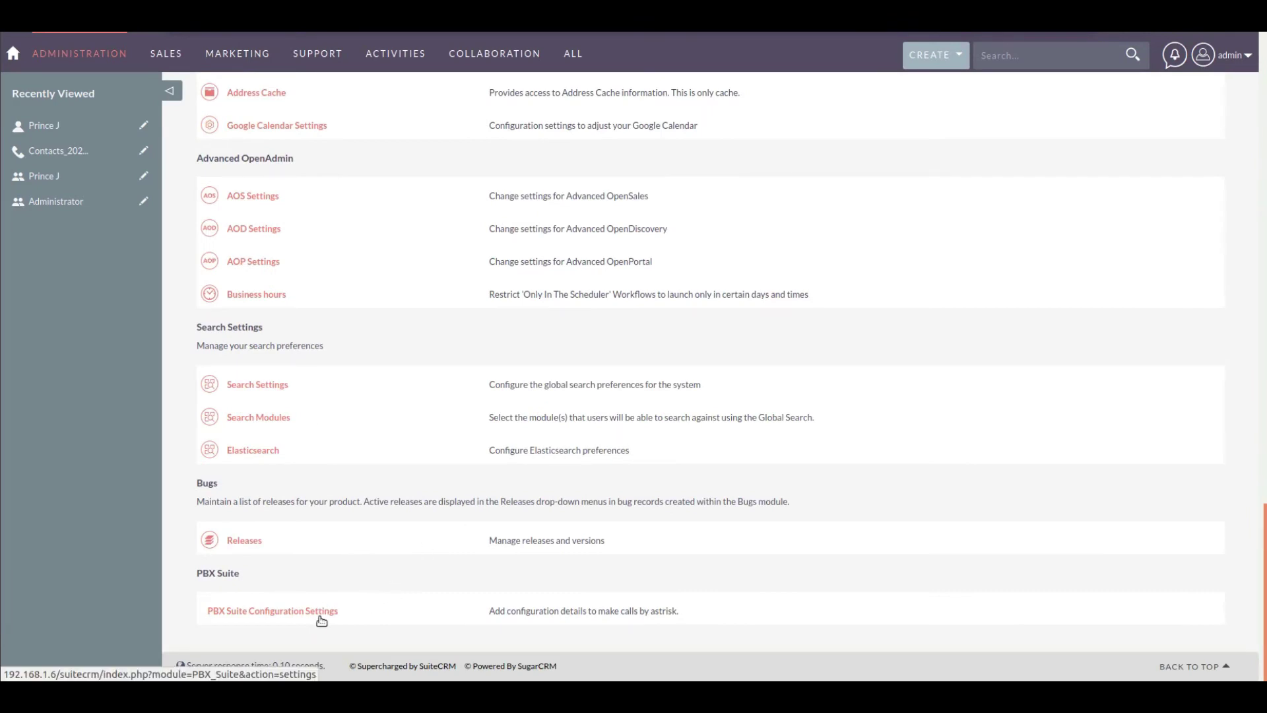
{"action": "left_click", "coordinate": [320, 613]}
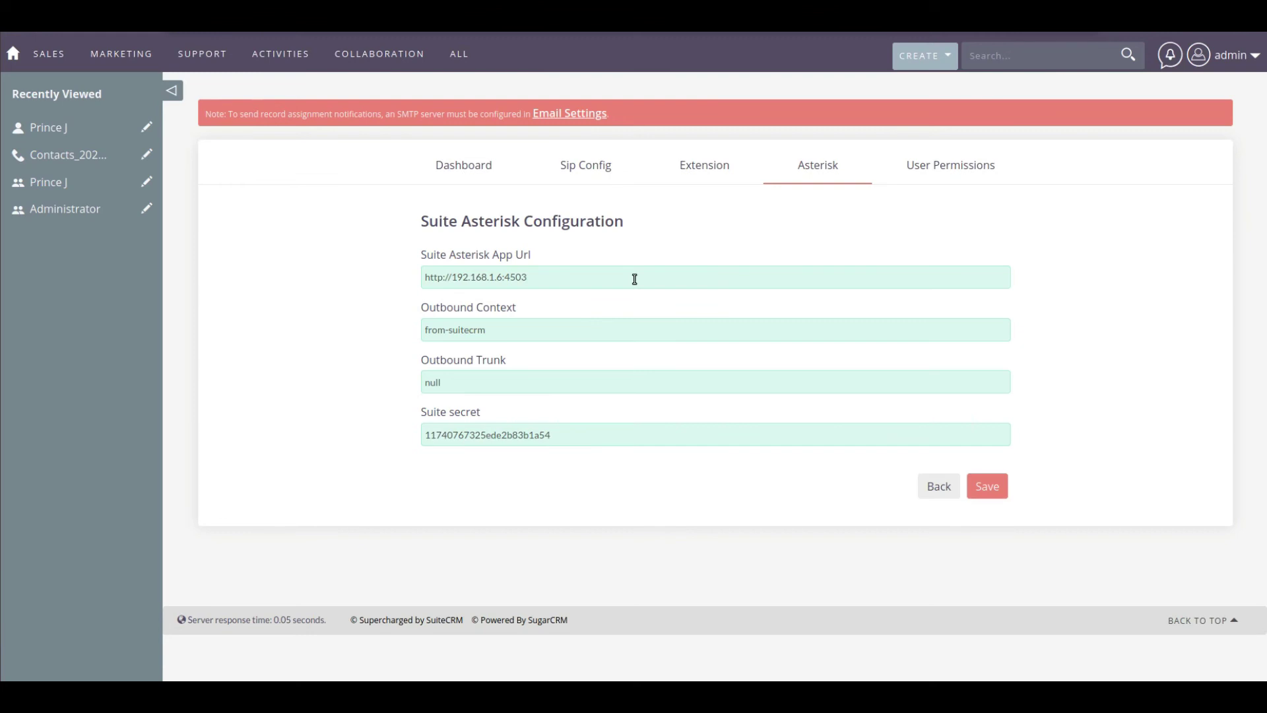
Select and copy the Suite secret on the Asterisk tab, then save the configuration.
{"action": "left_click", "coordinate": [593, 326]}
{"action": "left_click", "coordinate": [575, 433]}
{"action": "double_click", "coordinate": [574, 433]}
{"action": "key", "text": "ctrl+c"}
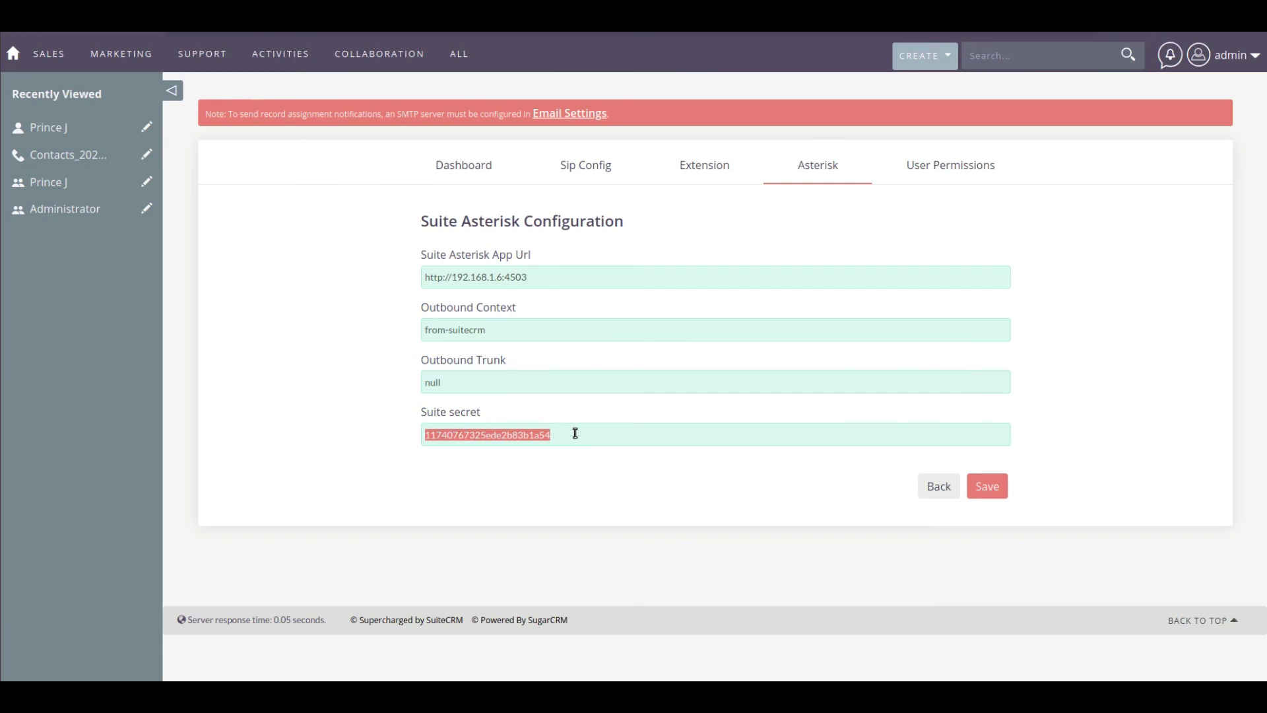
{"action": "left_click", "coordinate": [622, 468]}
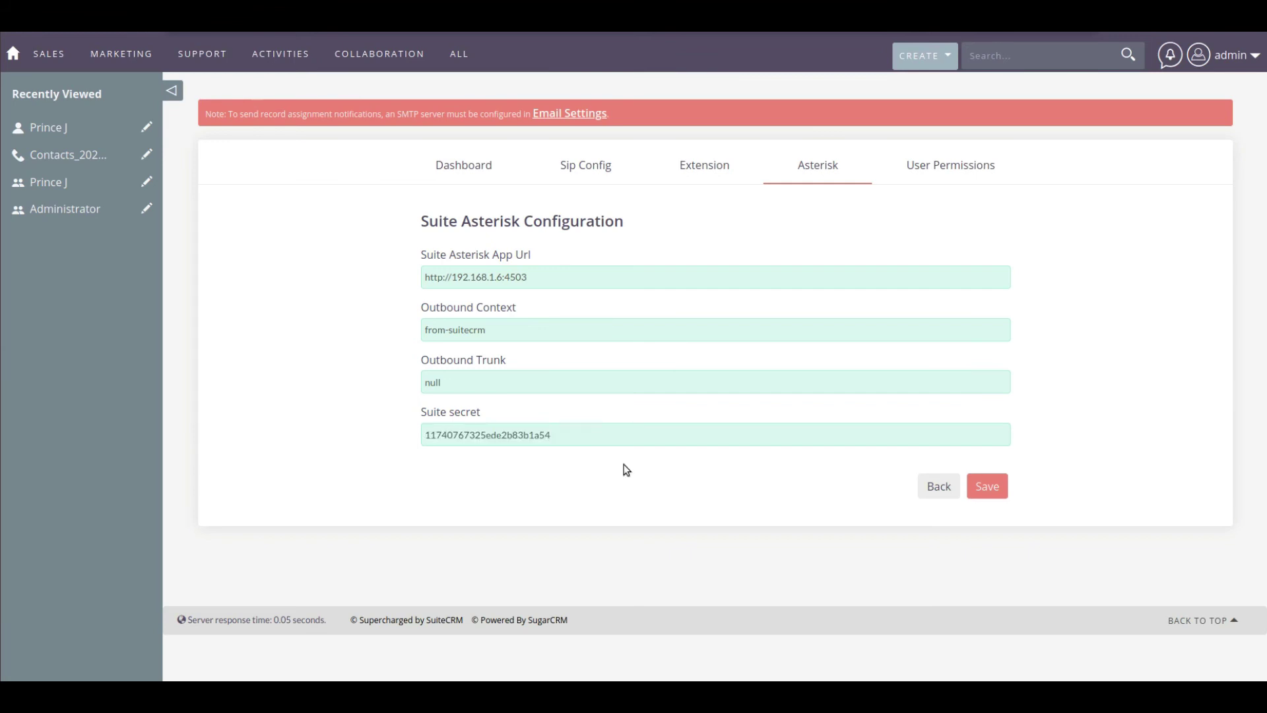
{"action": "left_click", "coordinate": [990, 488]}
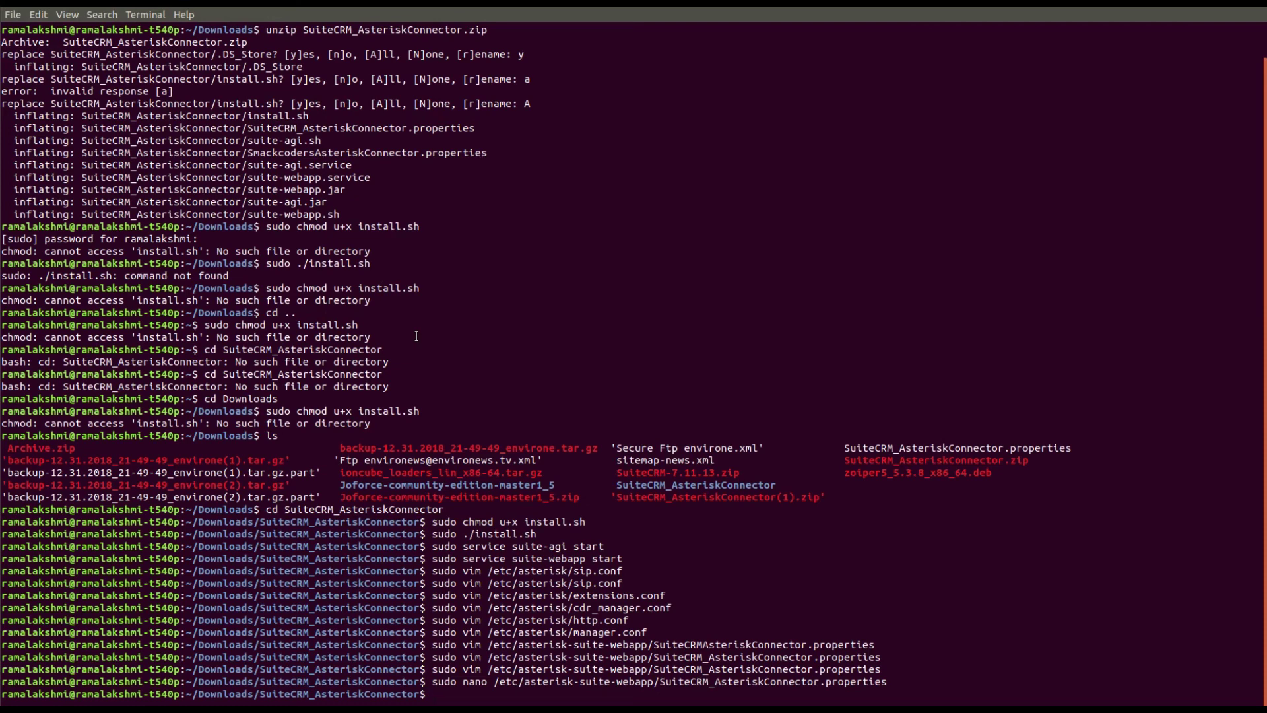
Open SuiteCRM_AsteriskConnector.properties with sudo vim, paste the copied secret after SuiteSecretKey, and save.
{"action": "type", "text": "sudo vim /etc/asterisk"}
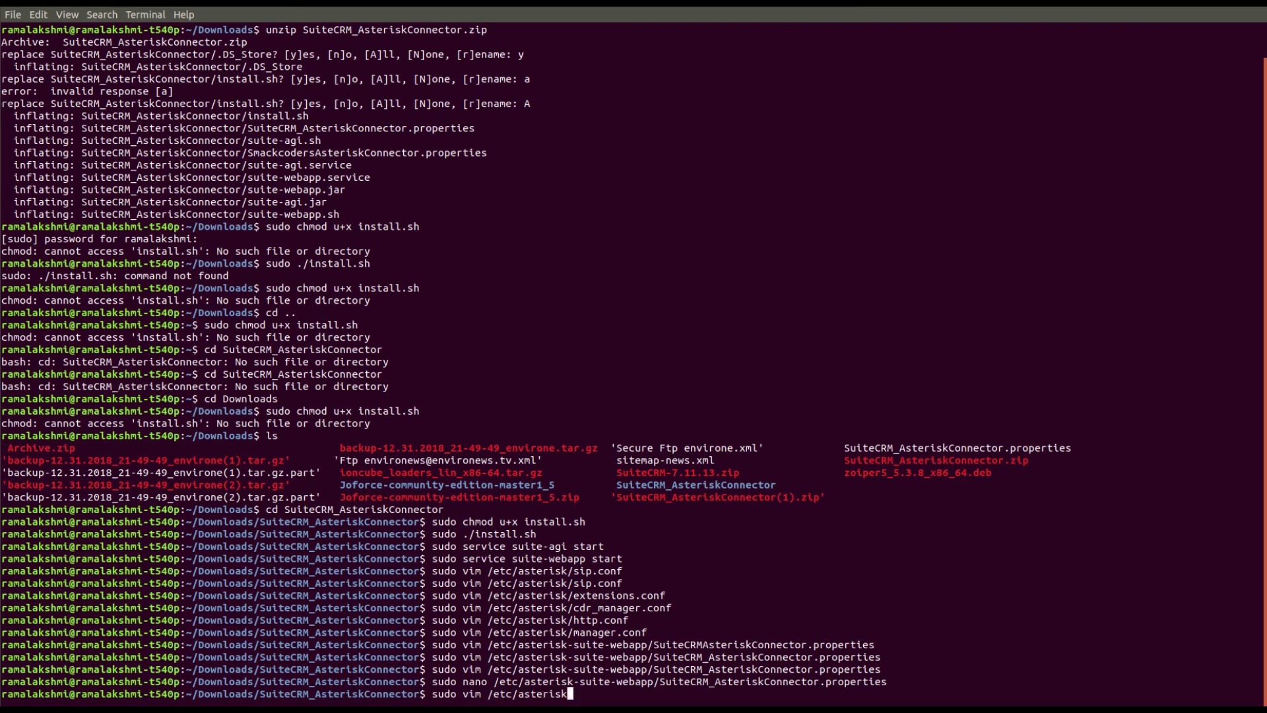
{"action": "type", "text": "-suite-webapp/SuiteCR"}
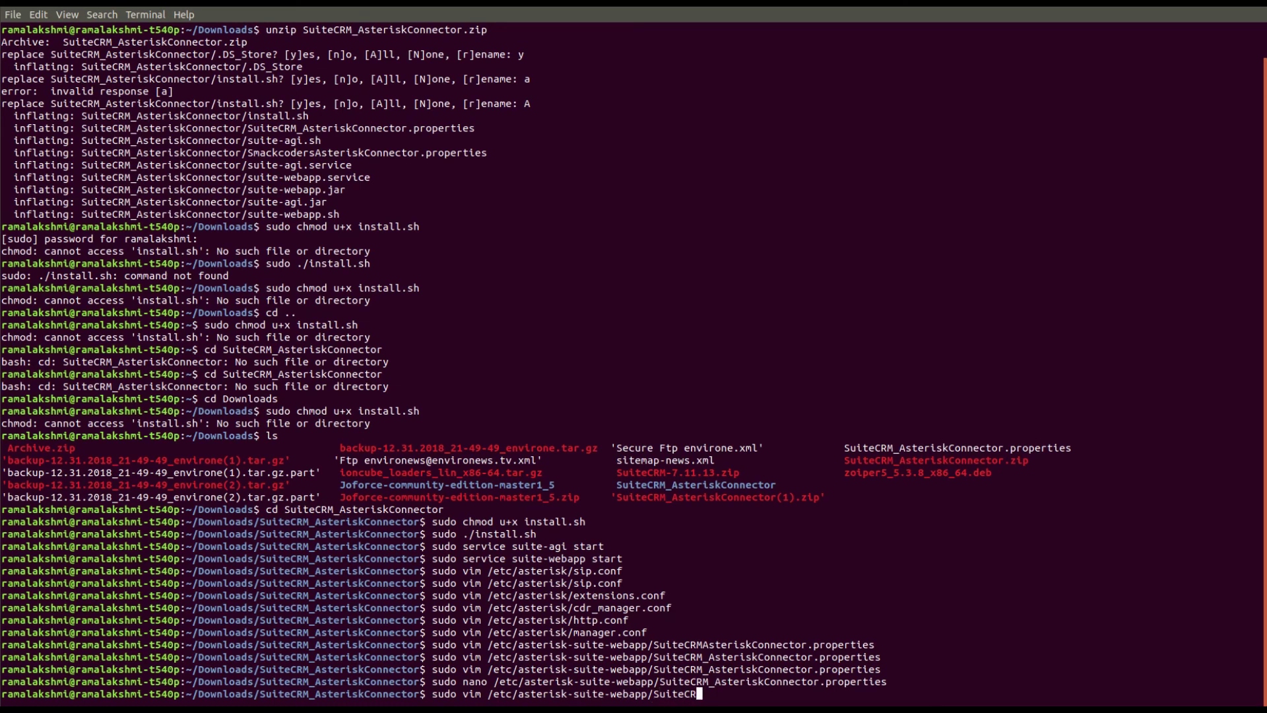
{"action": "type", "text": "M_AsteriskConnecto"}
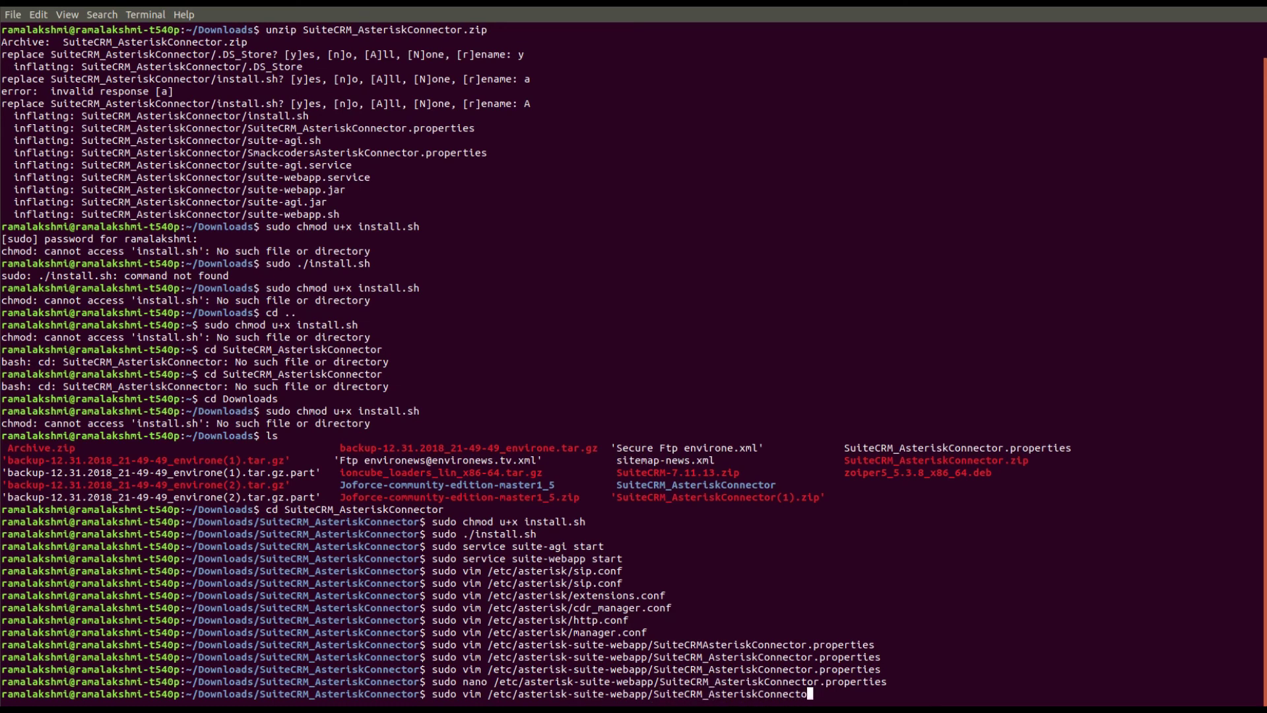
{"action": "type", "text": "r.properties"}
{"action": "key", "text": "Return"}
{"action": "key", "text": "End"}
{"action": "key", "text": "ctrl+v"}
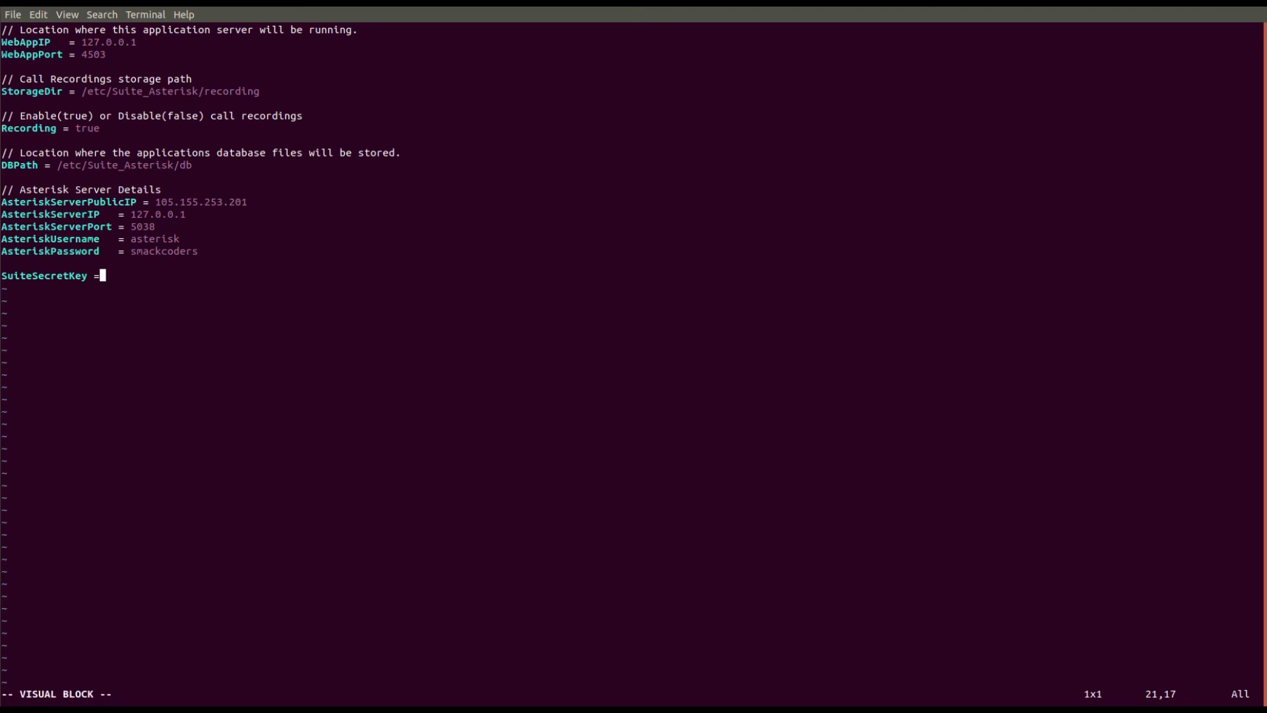
{"action": "key", "text": "ctrl+shift+v"}
{"action": "type", "text": ":"}
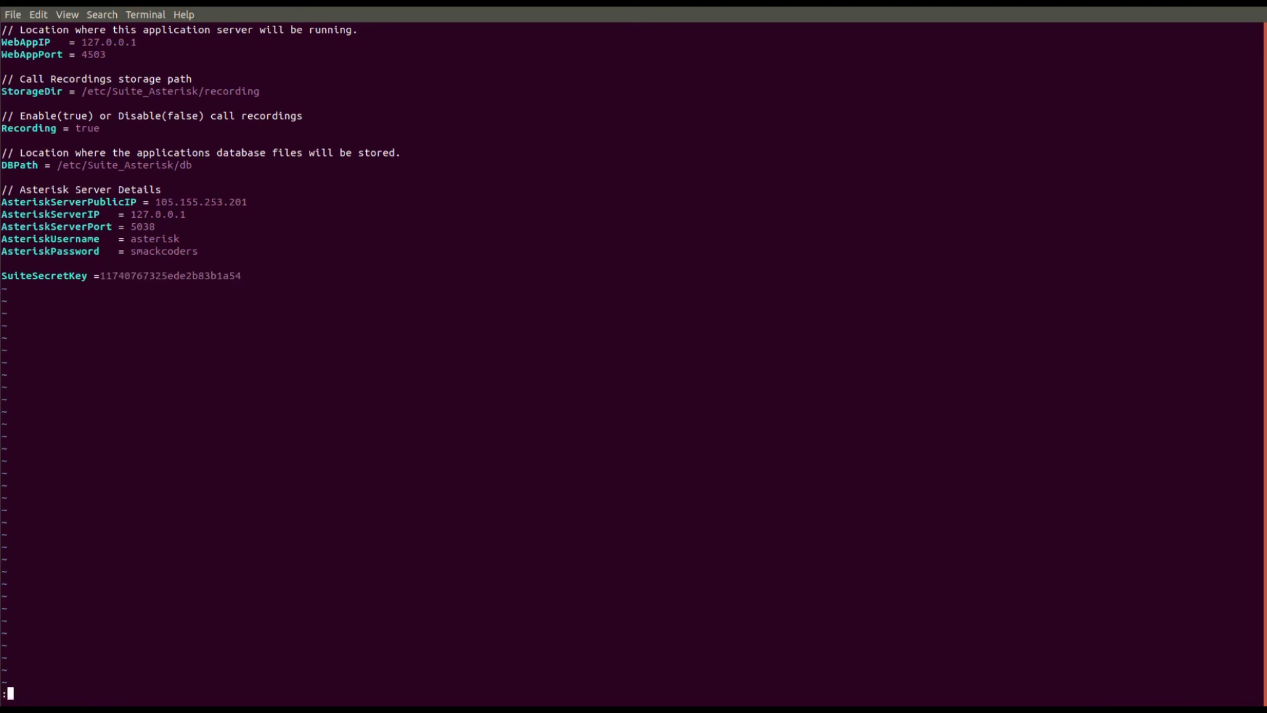
{"action": "type", "text": "wq"}
{"action": "key", "text": "Return"}
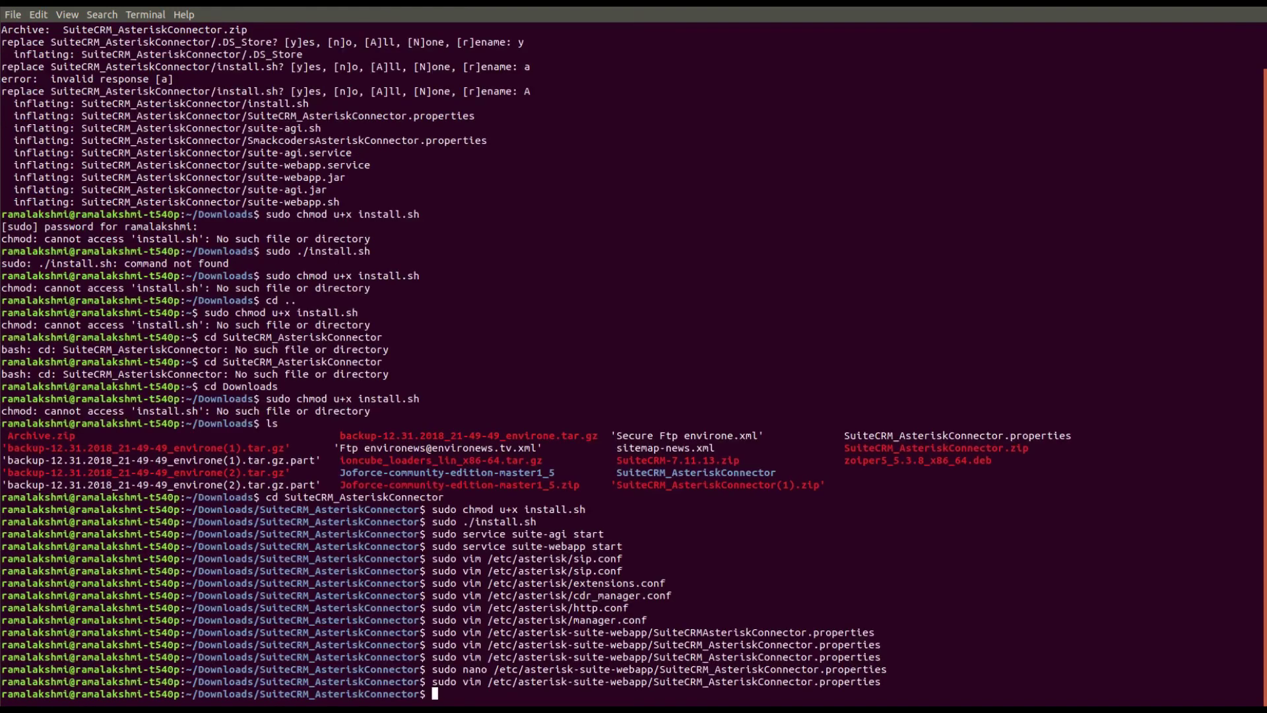